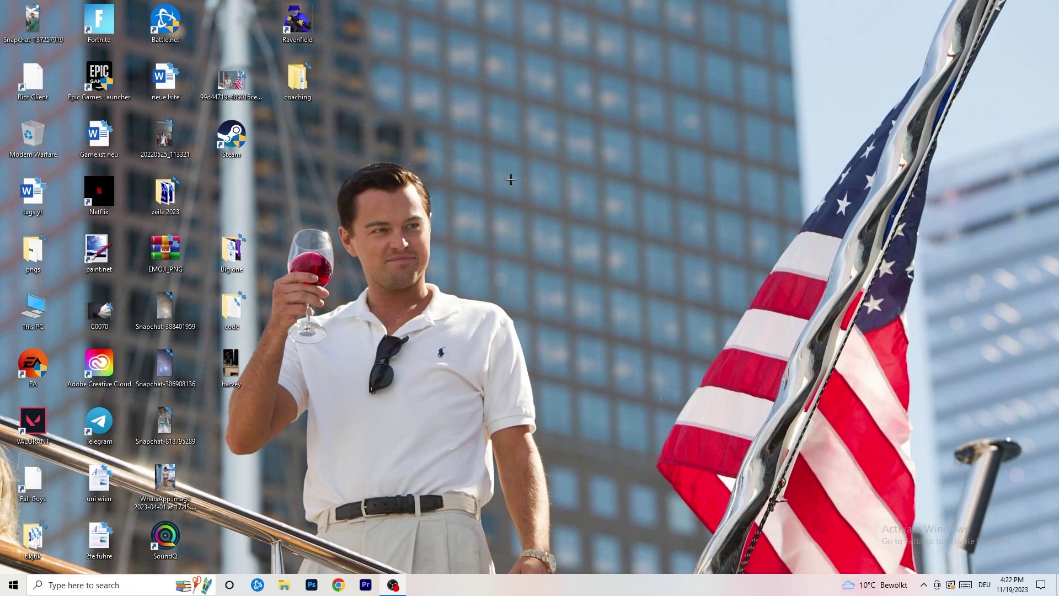
Step: Launch Task Manager from the taskbar and sort processes by network usage
{"action": "mouse_move", "coordinate": [532, 590]}
{"action": "left_mouse_down"}
{"action": "mouse_move", "coordinate": [532, 246]}
{"action": "mouse_move", "coordinate": [528, 563]}
{"action": "left_mouse_up"}
{"action": "right_click", "coordinate": [511, 588]}
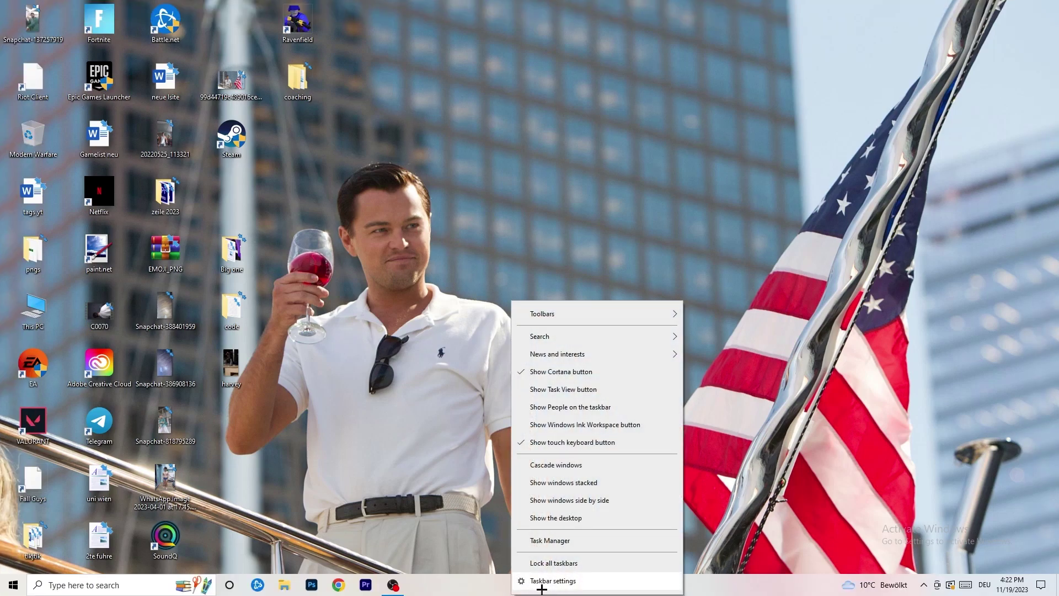
{"action": "left_click", "coordinate": [555, 543]}
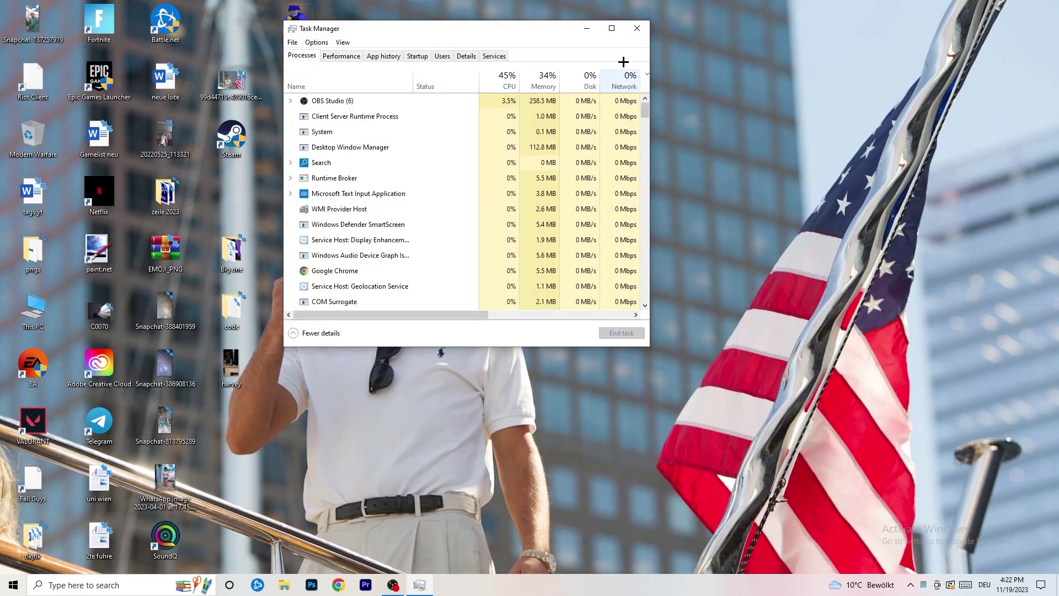
{"action": "left_click", "coordinate": [612, 23]}
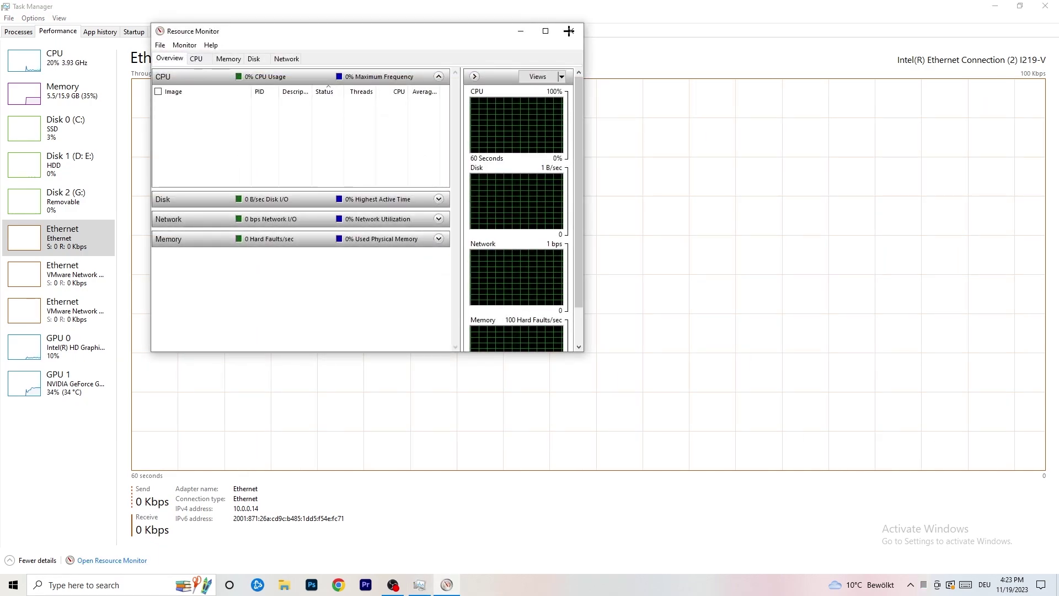
Step: Maximize Resource Monitor and bring up the process actions for conhost.exe
{"action": "left_click", "coordinate": [545, 31]}
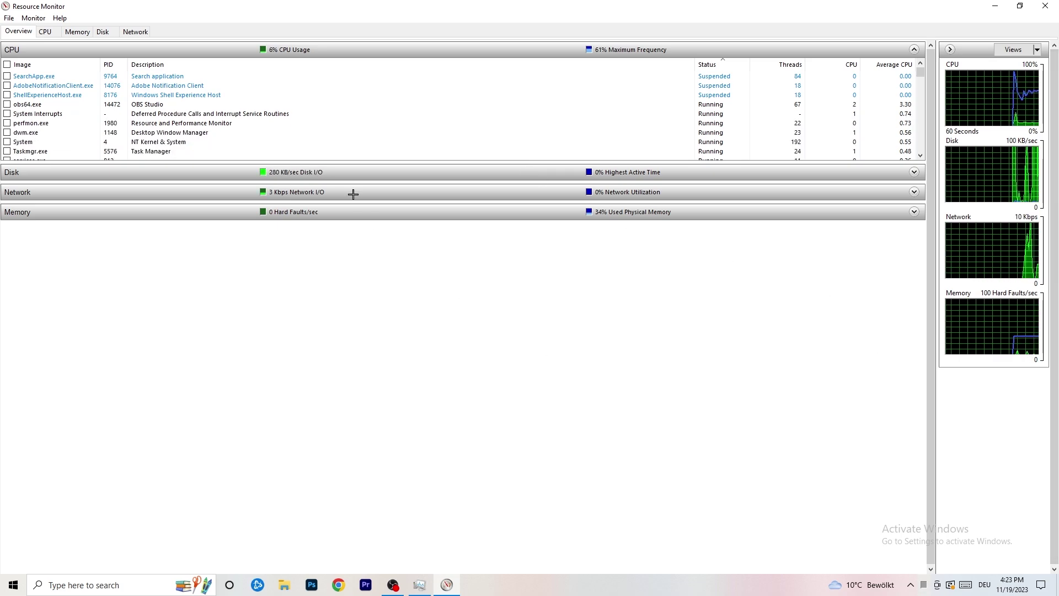
{"action": "scroll", "coordinate": [315, 113], "scroll_direction": "down", "scroll_amount": 5}
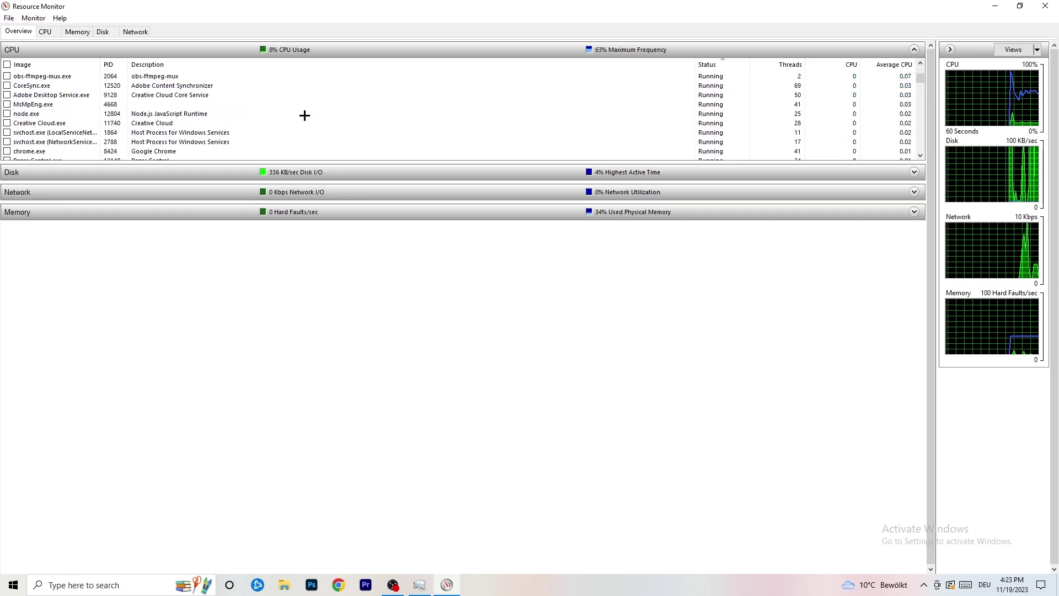
{"action": "scroll", "coordinate": [303, 114], "scroll_direction": "down", "scroll_amount": 5}
{"action": "scroll", "coordinate": [306, 115], "scroll_direction": "down", "scroll_amount": 5}
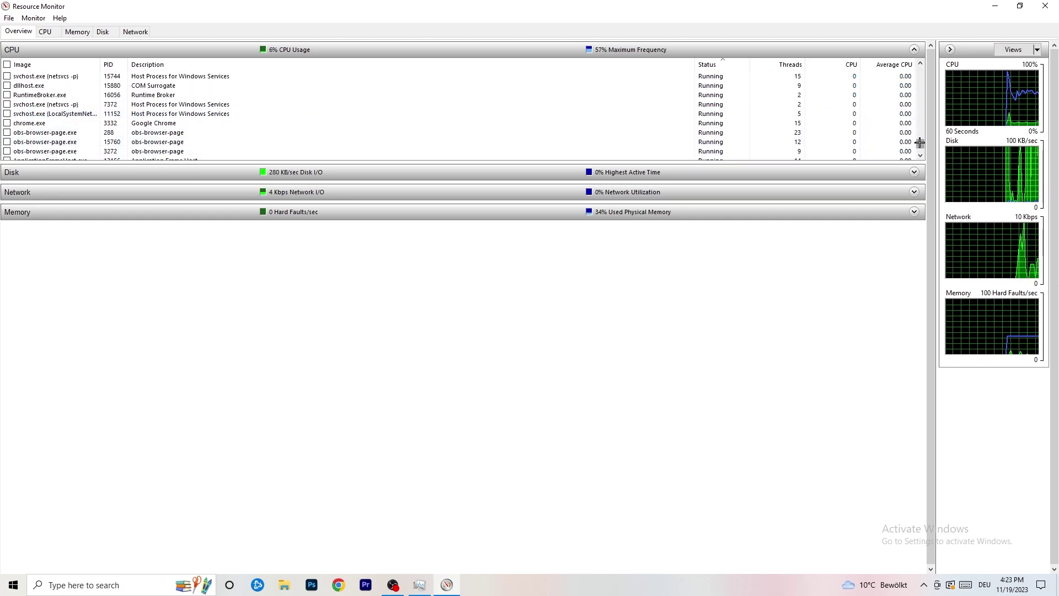
{"action": "left_click_drag", "start_coordinate": [919, 141], "coordinate": [913, 45]}
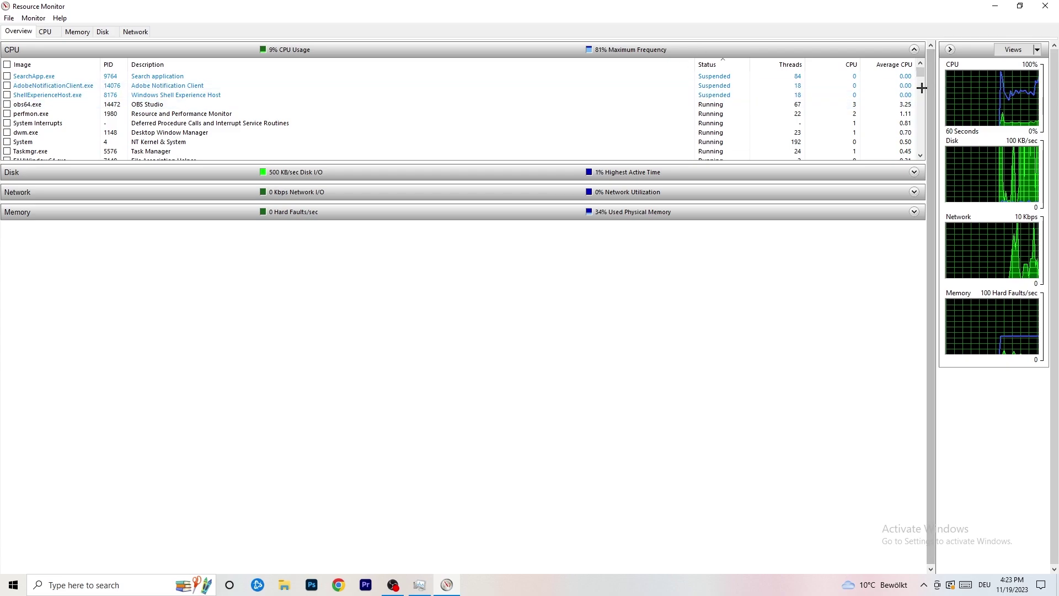
{"action": "scroll", "coordinate": [772, 123], "scroll_direction": "down", "scroll_amount": 3}
{"action": "scroll", "coordinate": [773, 121], "scroll_direction": "down", "scroll_amount": 3}
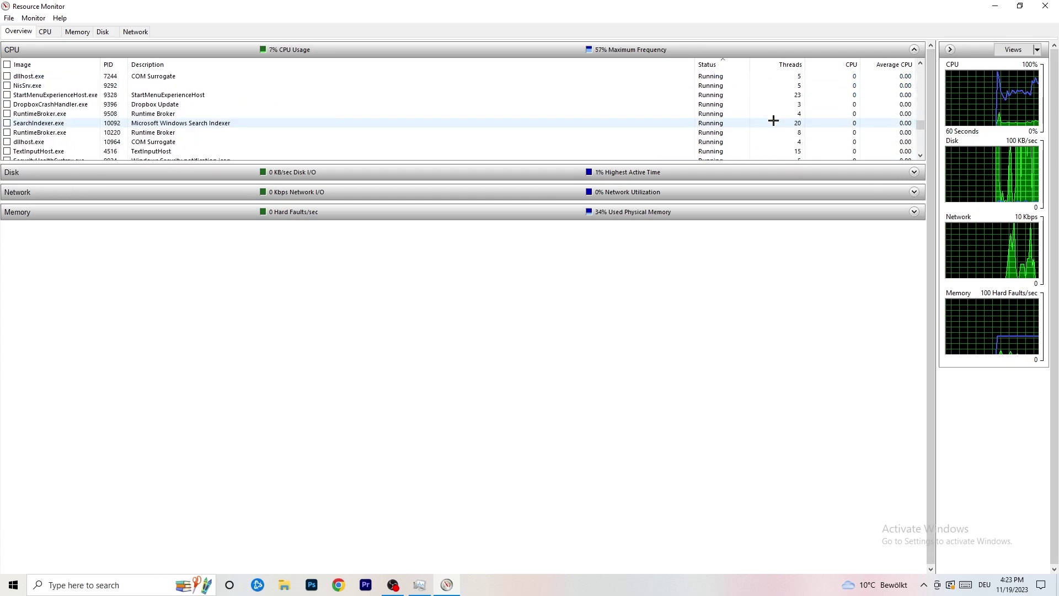
{"action": "scroll", "coordinate": [773, 121], "scroll_direction": "down", "scroll_amount": 3}
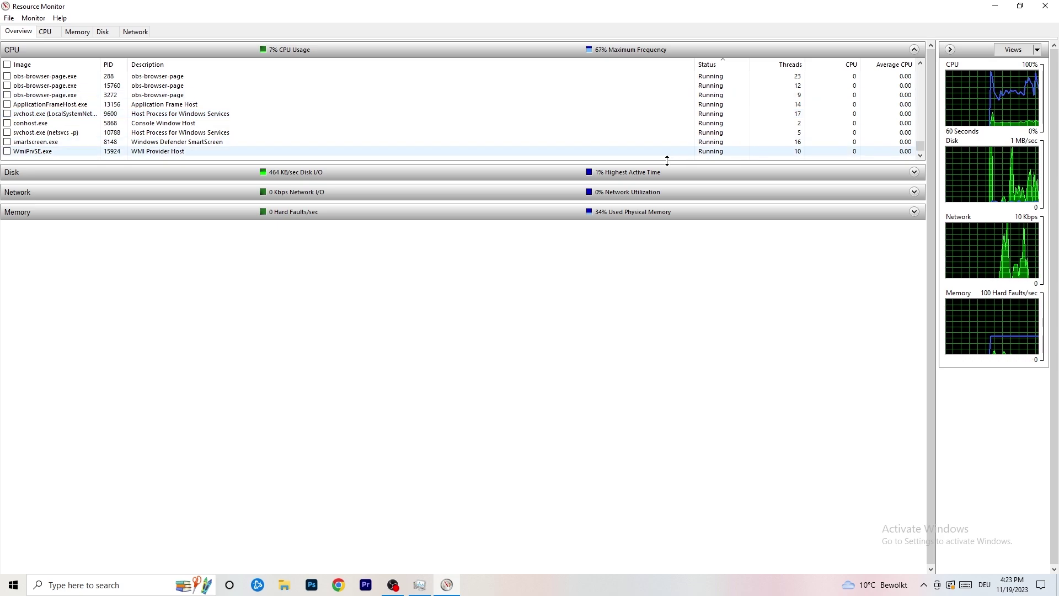
{"action": "right_click", "coordinate": [631, 123]}
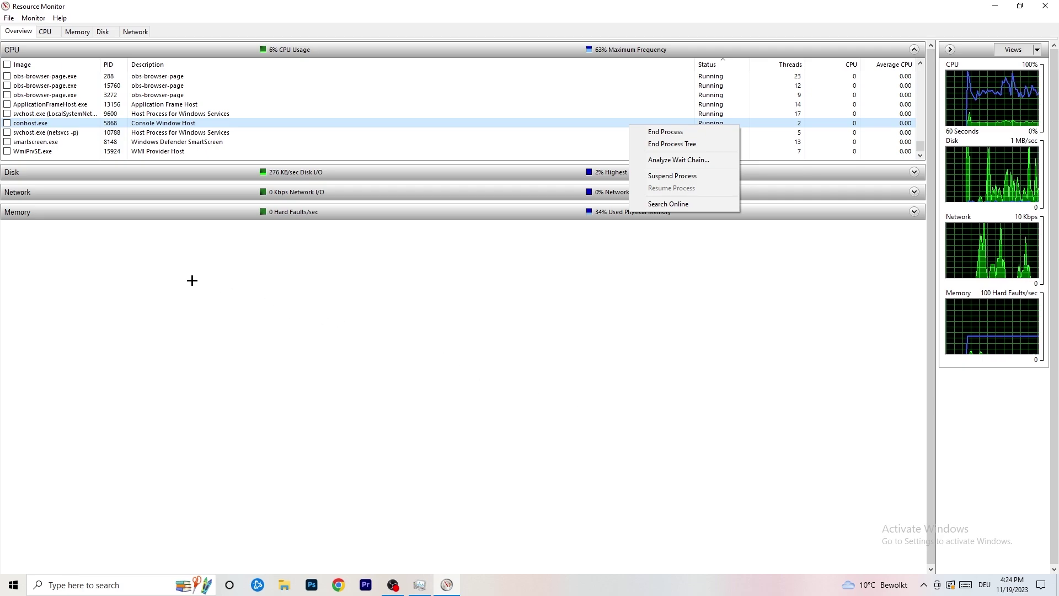
Step: Dismiss the process actions and review the Network tab, Overview, then Network again
{"action": "left_click", "coordinate": [86, 26]}
{"action": "left_click", "coordinate": [143, 35]}
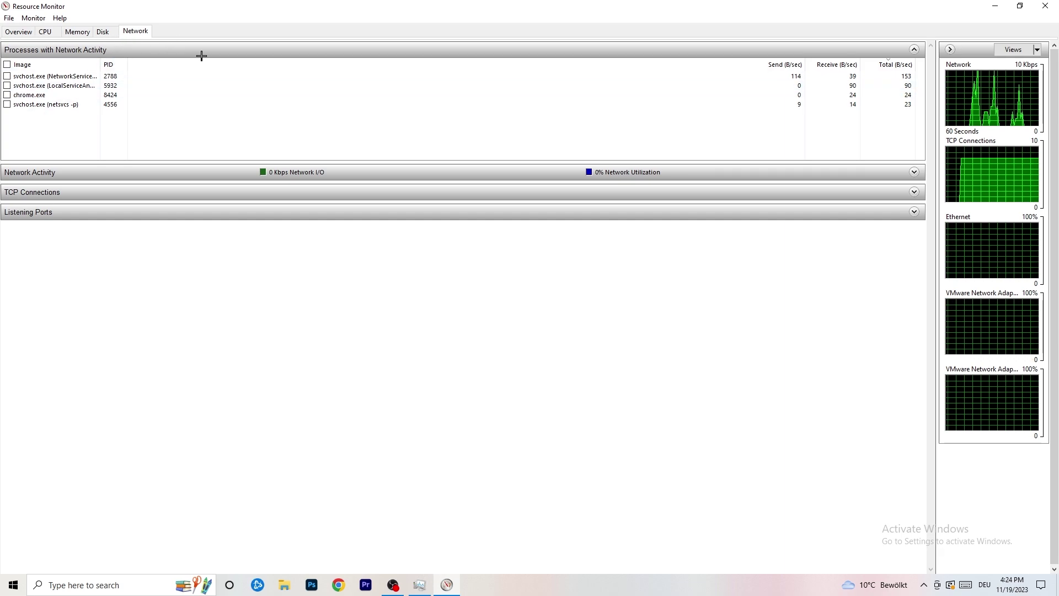
{"action": "left_click", "coordinate": [24, 31]}
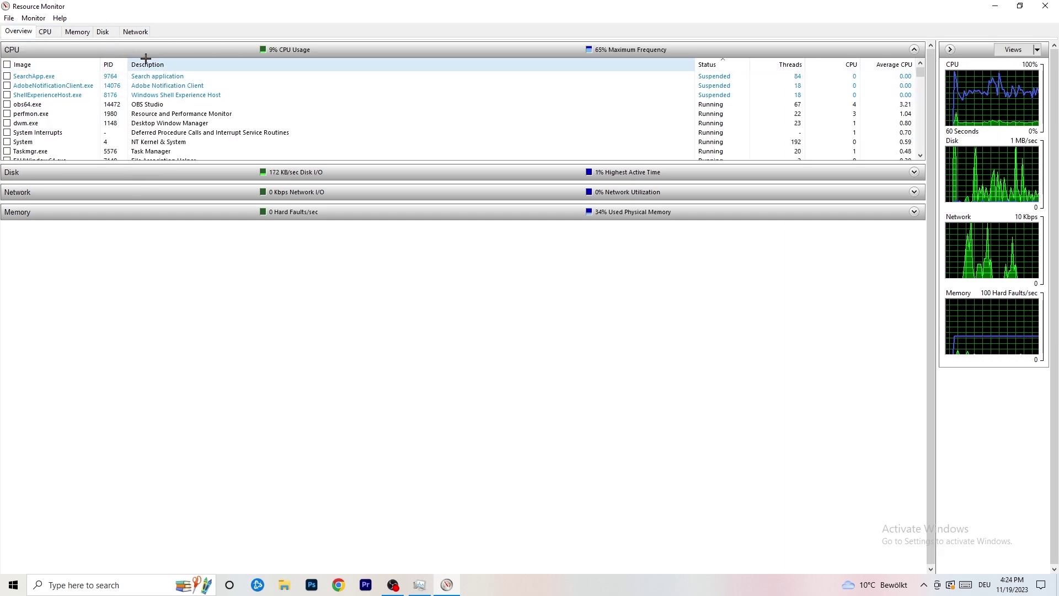
{"action": "left_click", "coordinate": [135, 31]}
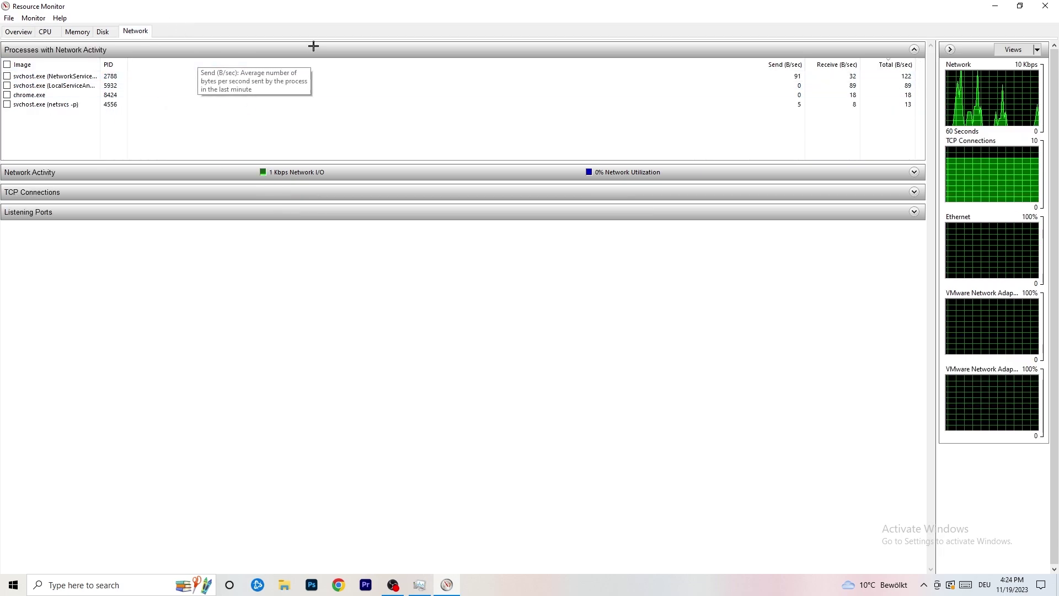
Step: Close Resource Monitor and Task Manager, returning to the desktop
{"action": "left_click", "coordinate": [1044, 5]}
{"action": "key", "text": "alt+F4"}
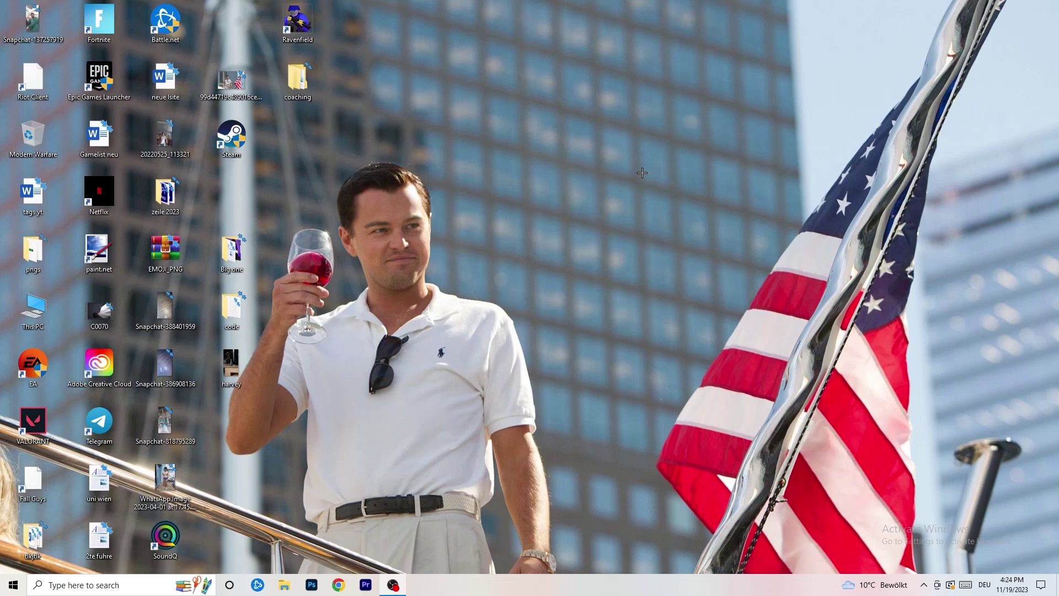
Step: Launch Windows Settings from Start and go to Network & Internet
{"action": "left_click", "coordinate": [13, 584]}
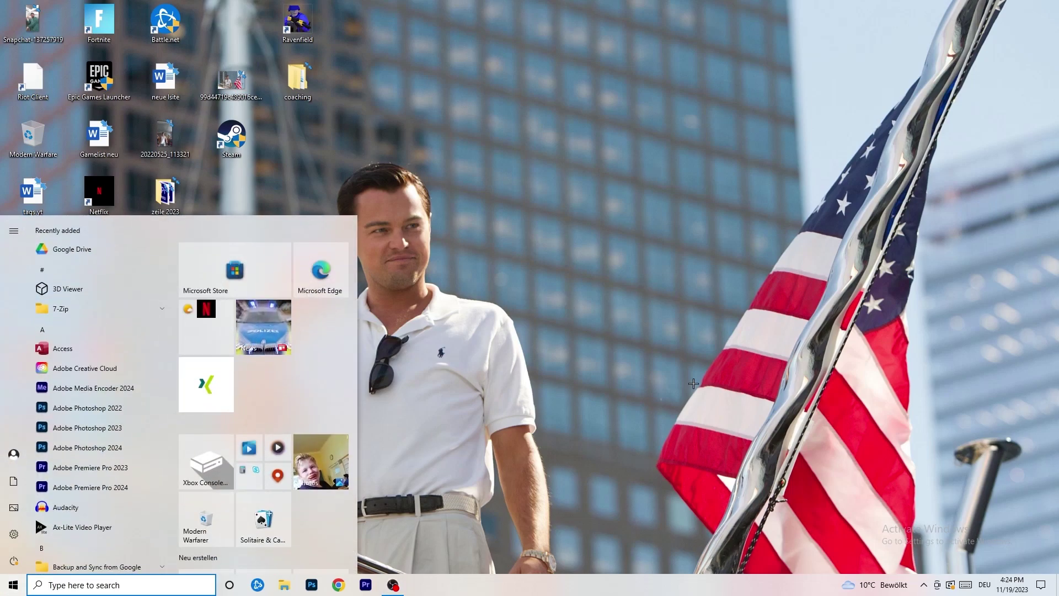
{"action": "left_click", "coordinate": [13, 534]}
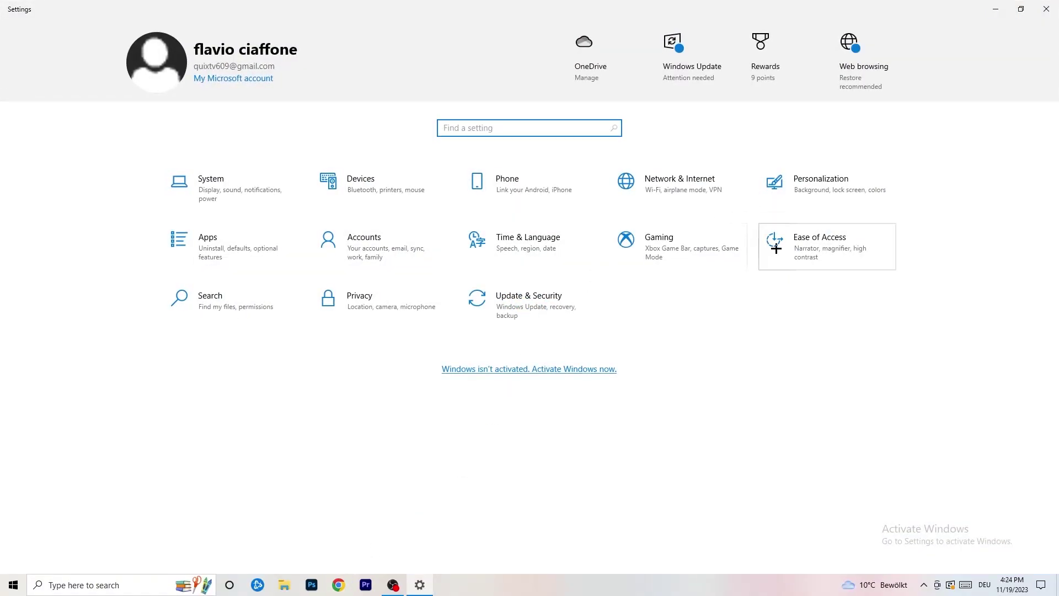
{"action": "left_click", "coordinate": [701, 185]}
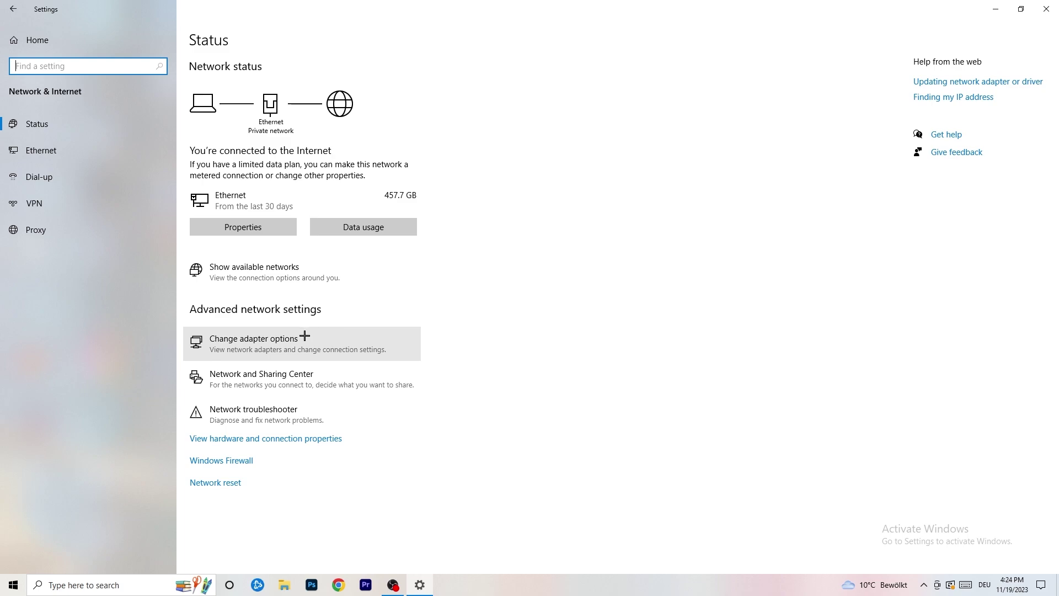
{"action": "left_click", "coordinate": [275, 420]}
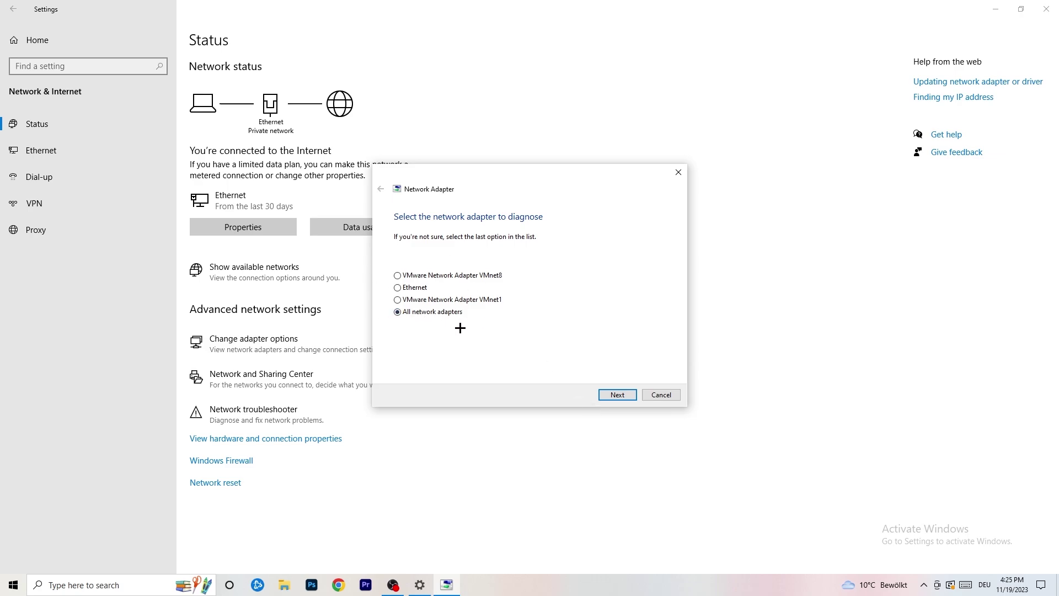
{"action": "left_click", "coordinate": [619, 397]}
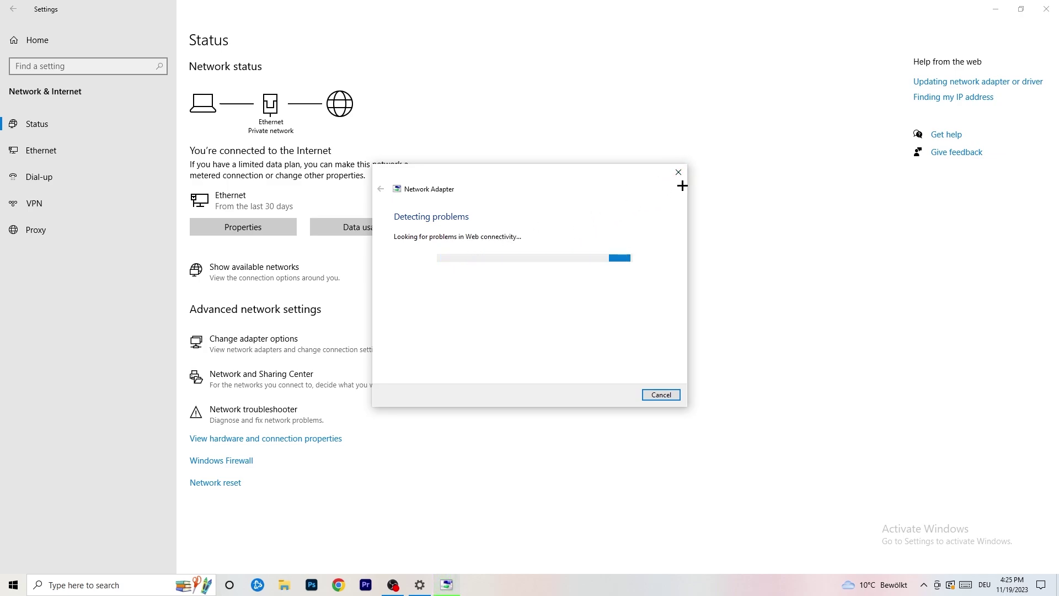
{"action": "left_click", "coordinate": [678, 173]}
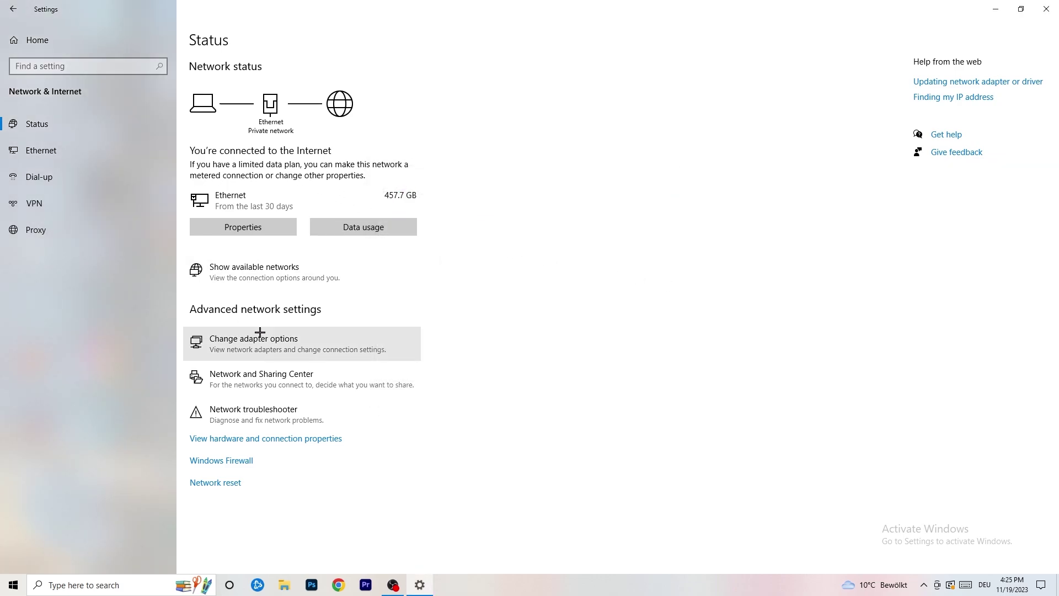
Step: In Network Connections, disable the Ethernet adapter and then enable it again
{"action": "left_click", "coordinate": [280, 349]}
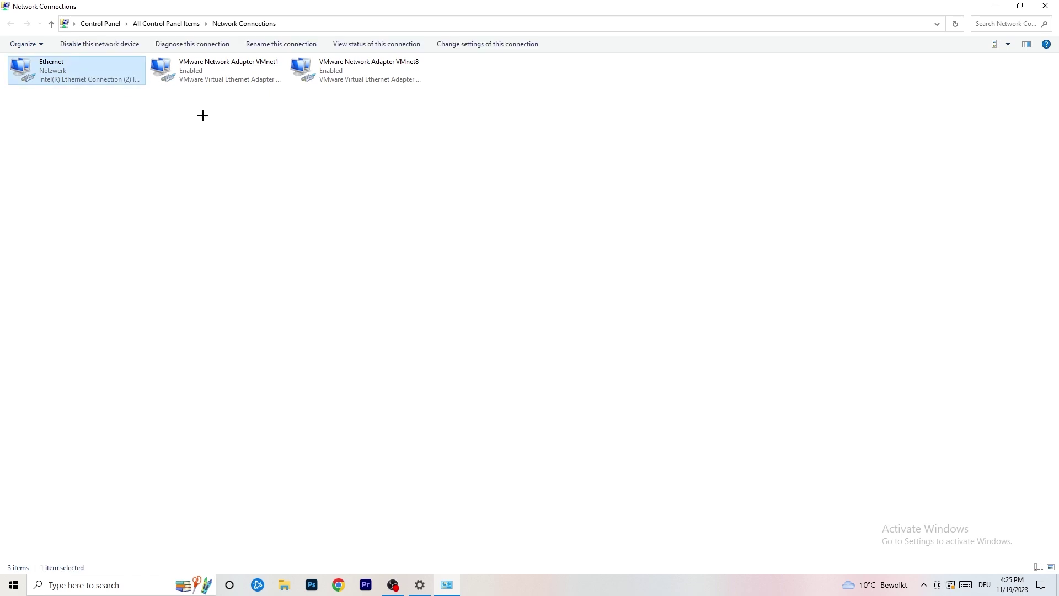
{"action": "right_click", "coordinate": [90, 67]}
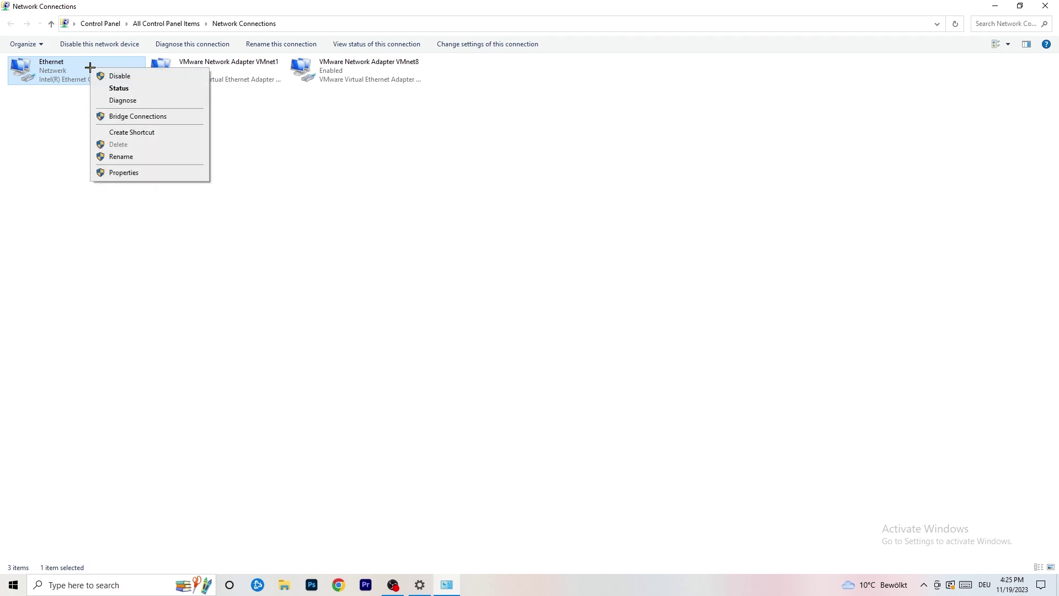
{"action": "left_click", "coordinate": [123, 76]}
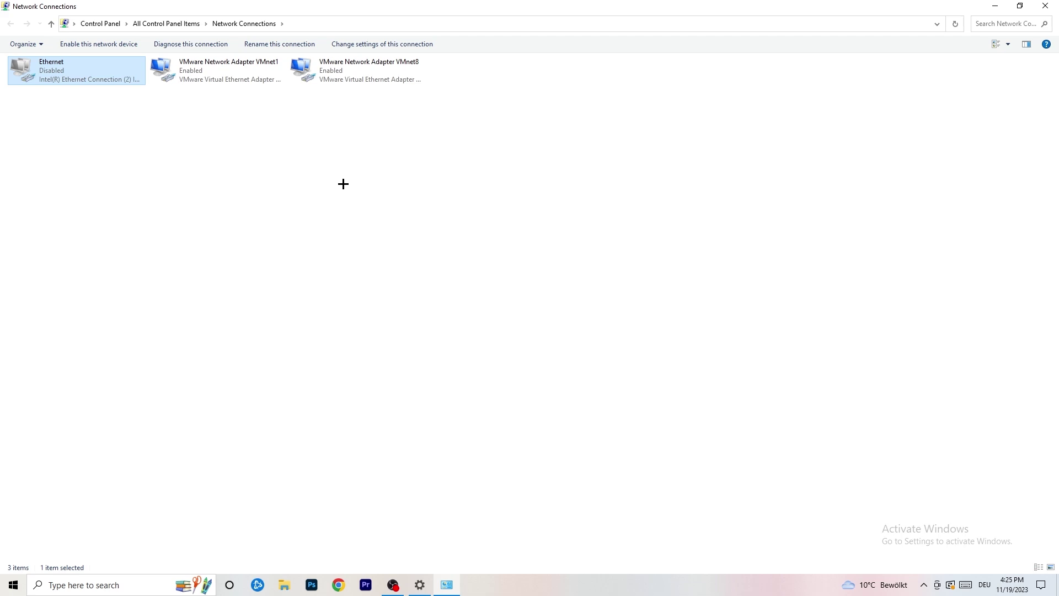
{"action": "right_click", "coordinate": [55, 79]}
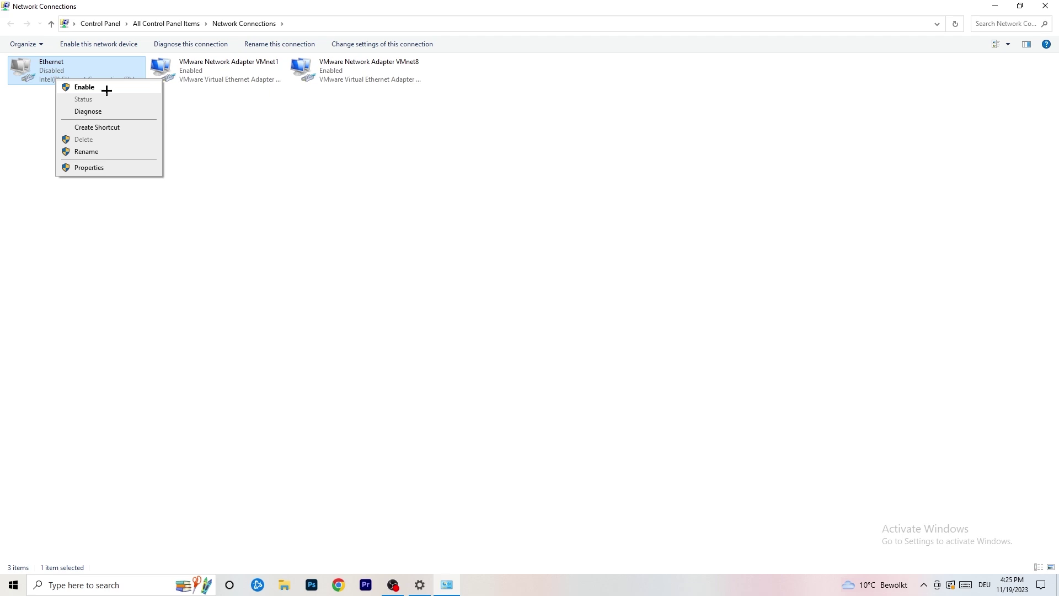
{"action": "left_click", "coordinate": [106, 91]}
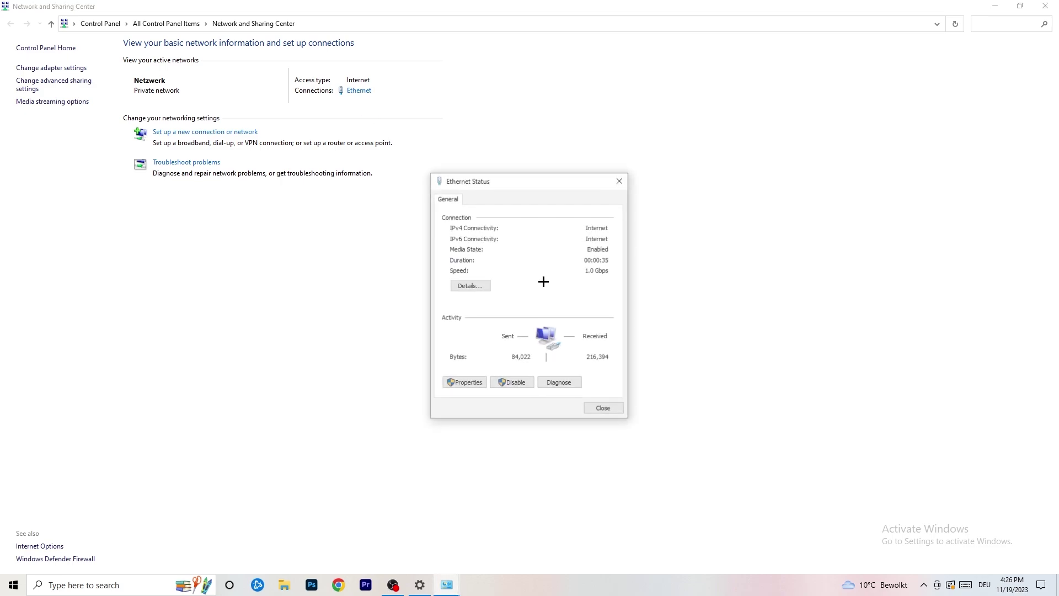
Step: Reposition the Ethernet Status window and bring up the Ethernet connection's Properties
{"action": "left_click_drag", "start_coordinate": [528, 175], "coordinate": [269, 108]}
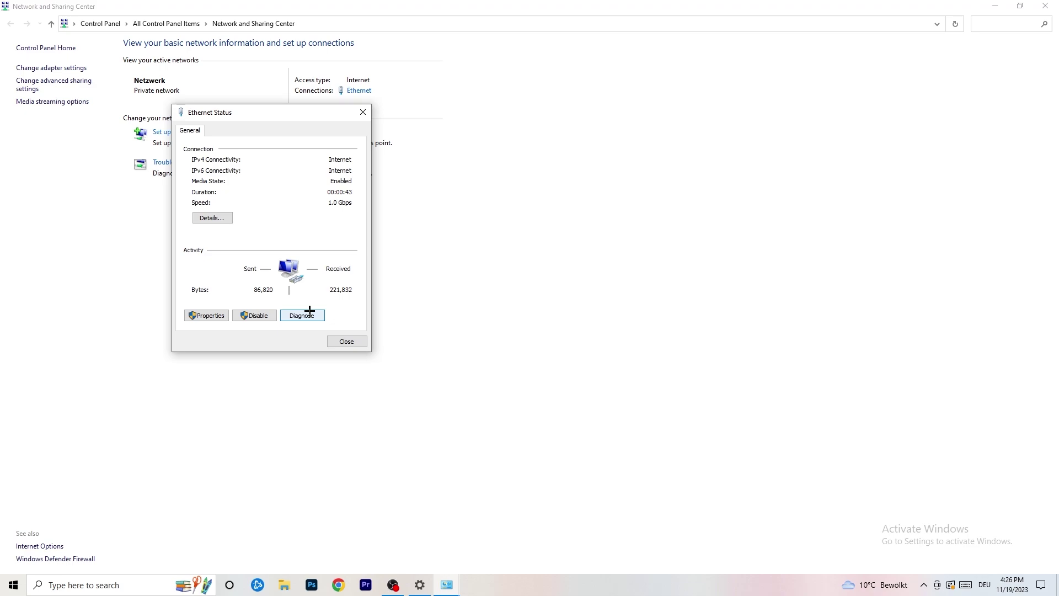
{"action": "left_click", "coordinate": [218, 315]}
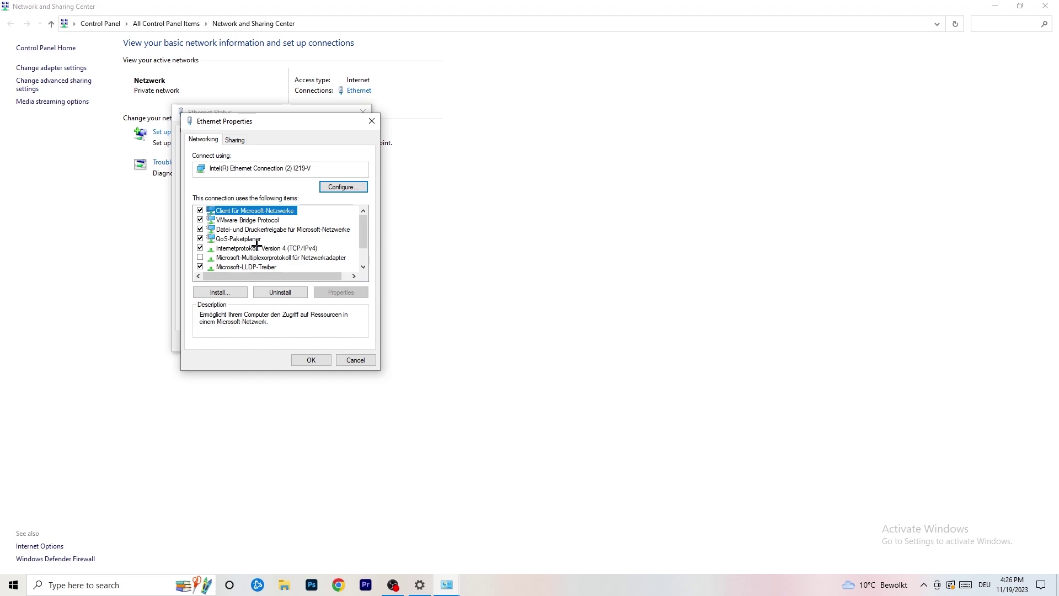
{"action": "scroll", "coordinate": [257, 245], "scroll_direction": "down", "scroll_amount": 1}
{"action": "scroll", "coordinate": [258, 245], "scroll_direction": "up", "scroll_amount": 1}
{"action": "scroll", "coordinate": [258, 244], "scroll_direction": "down", "scroll_amount": 1}
{"action": "scroll", "coordinate": [260, 244], "scroll_direction": "up", "scroll_amount": 1}
Step: In IPv4 settings choose 'Use the following IP address', then close IPv4 and Ethernet Properties unsaved
{"action": "double_click", "coordinate": [248, 248]}
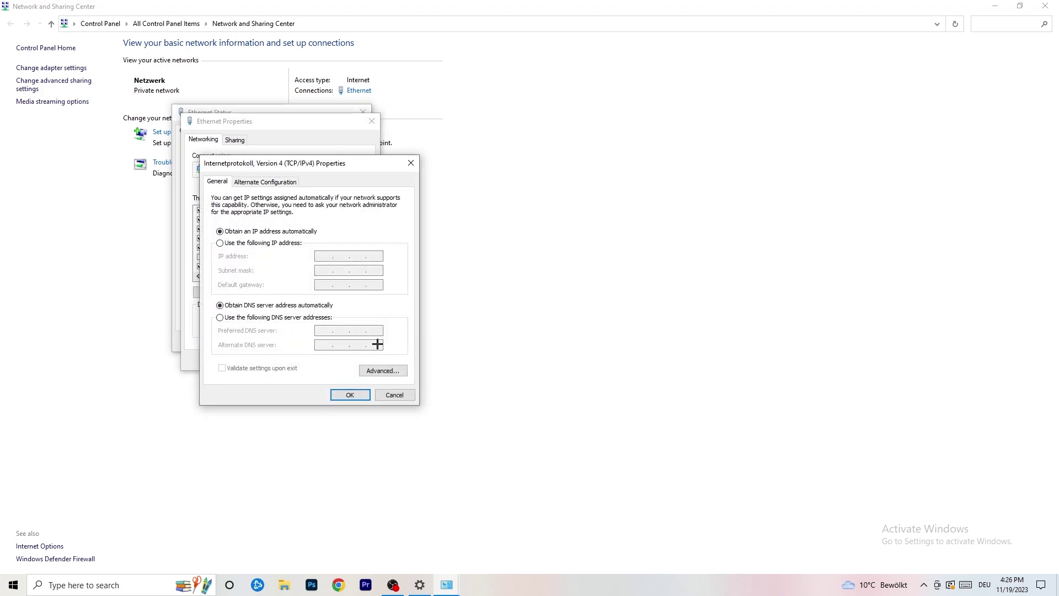
{"action": "left_click", "coordinate": [224, 245]}
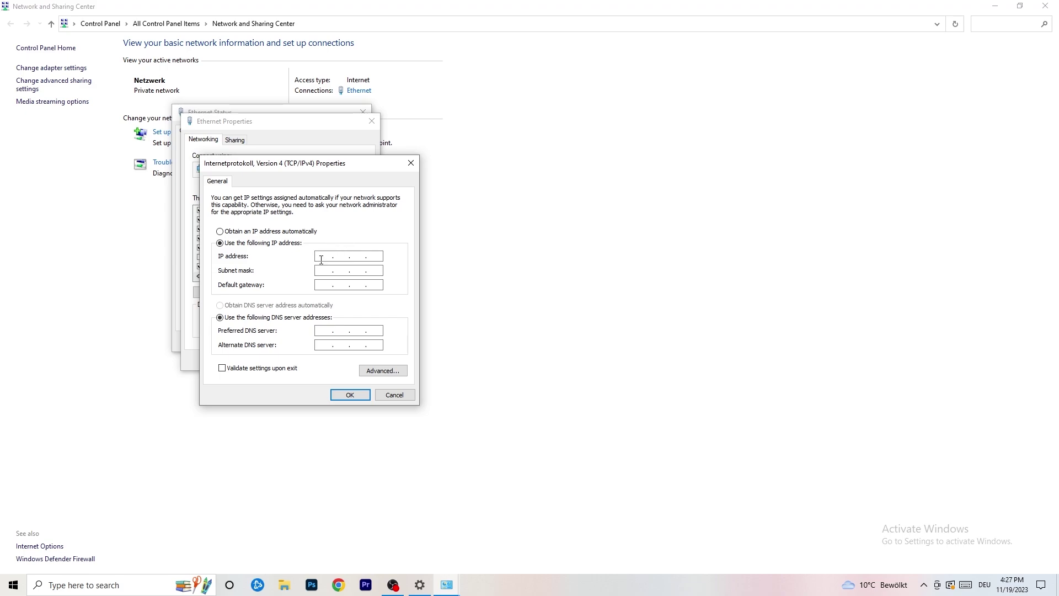
{"action": "left_click", "coordinate": [321, 257]}
{"action": "left_click", "coordinate": [411, 161]}
{"action": "left_click", "coordinate": [372, 121]}
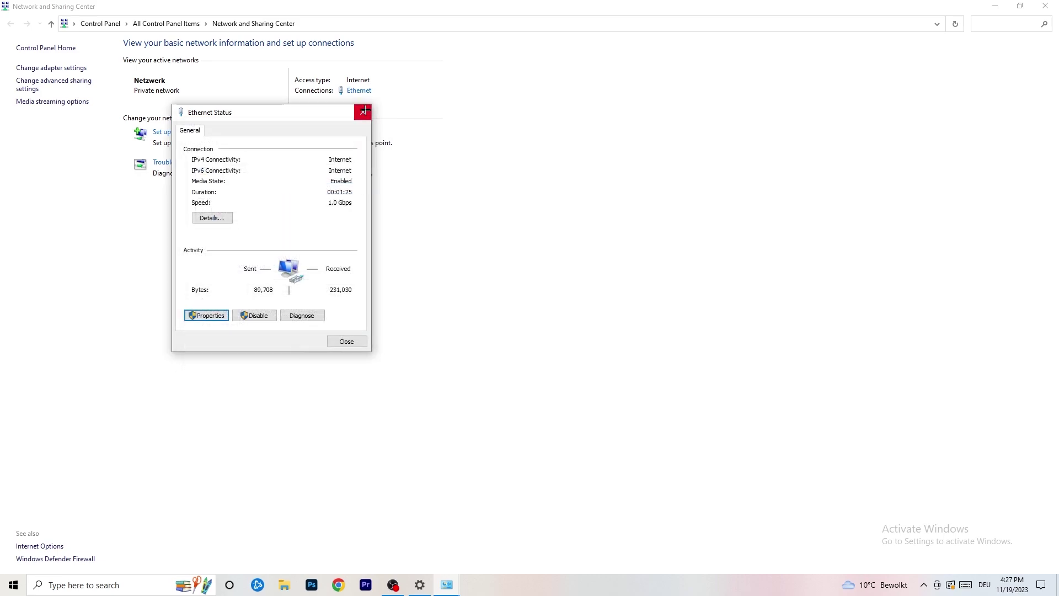
Step: Close Network and Sharing Center, check the taskbar network status, then close Settings
{"action": "left_click", "coordinate": [1047, 6]}
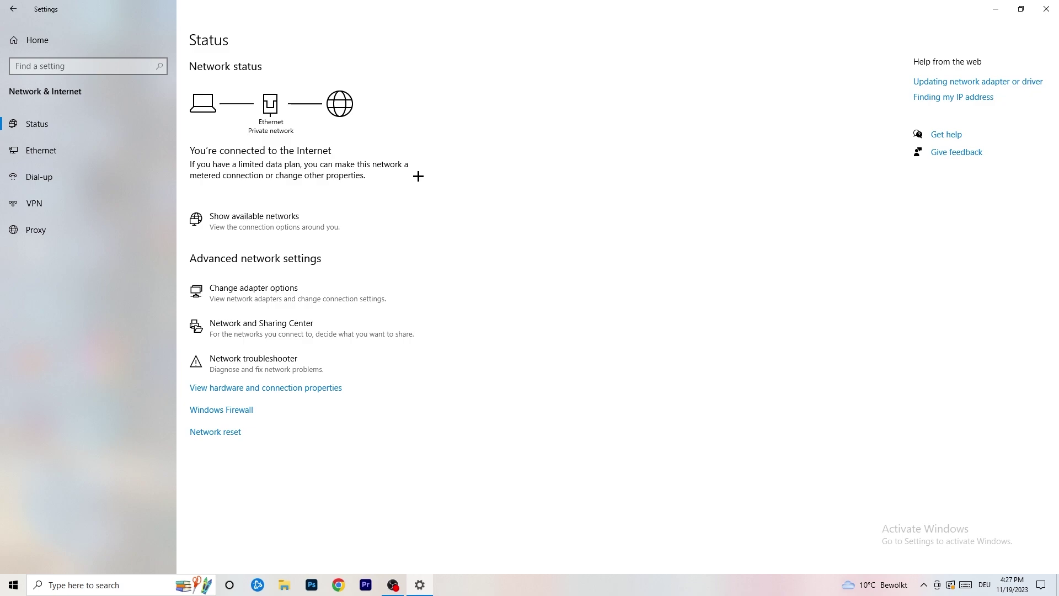
{"action": "left_click", "coordinate": [278, 216]}
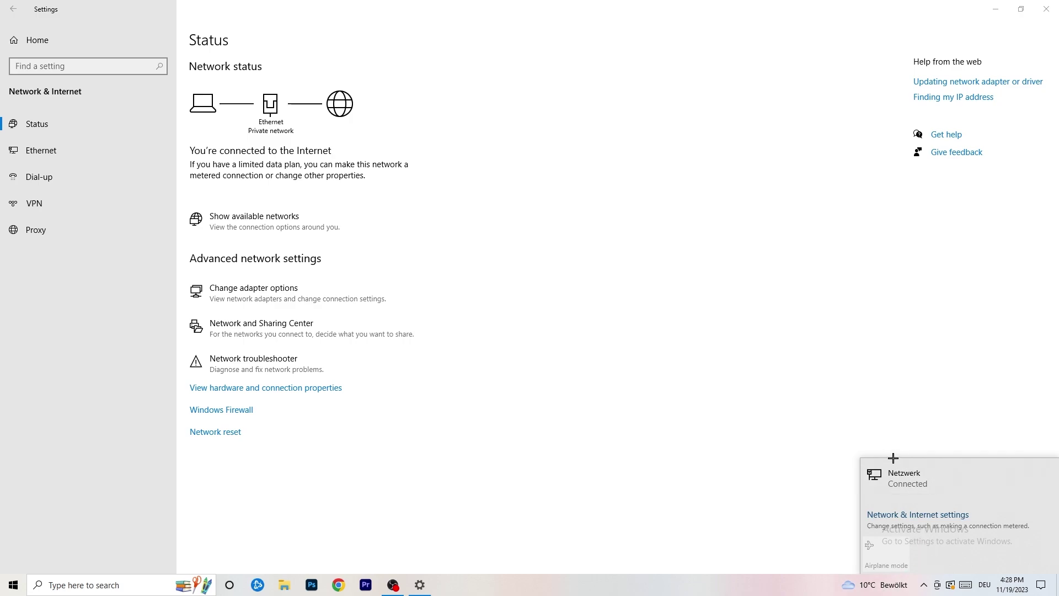
{"action": "left_click", "coordinate": [902, 513]}
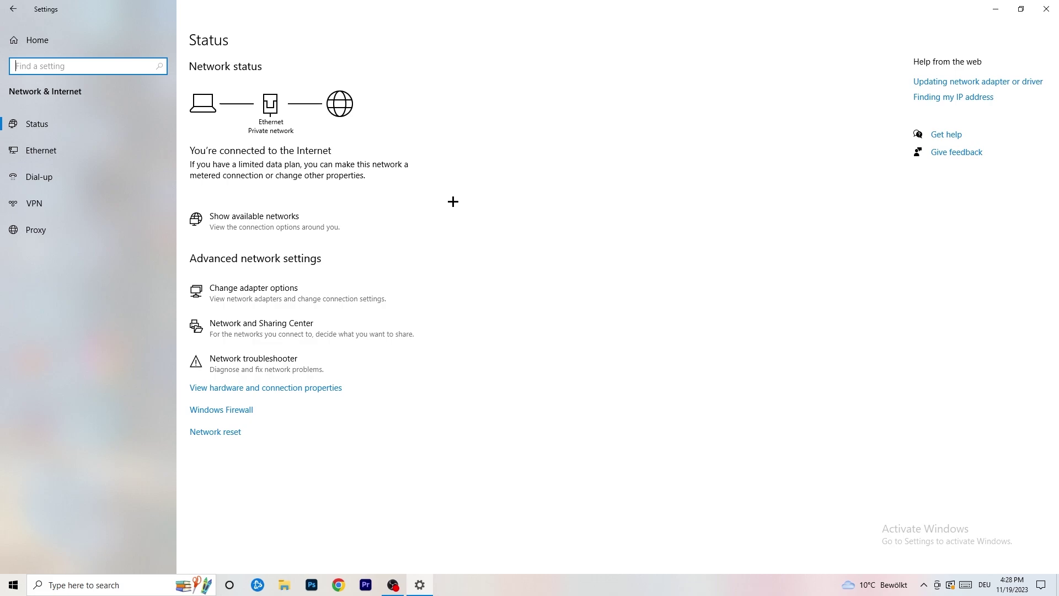
{"action": "left_click", "coordinate": [1046, 8]}
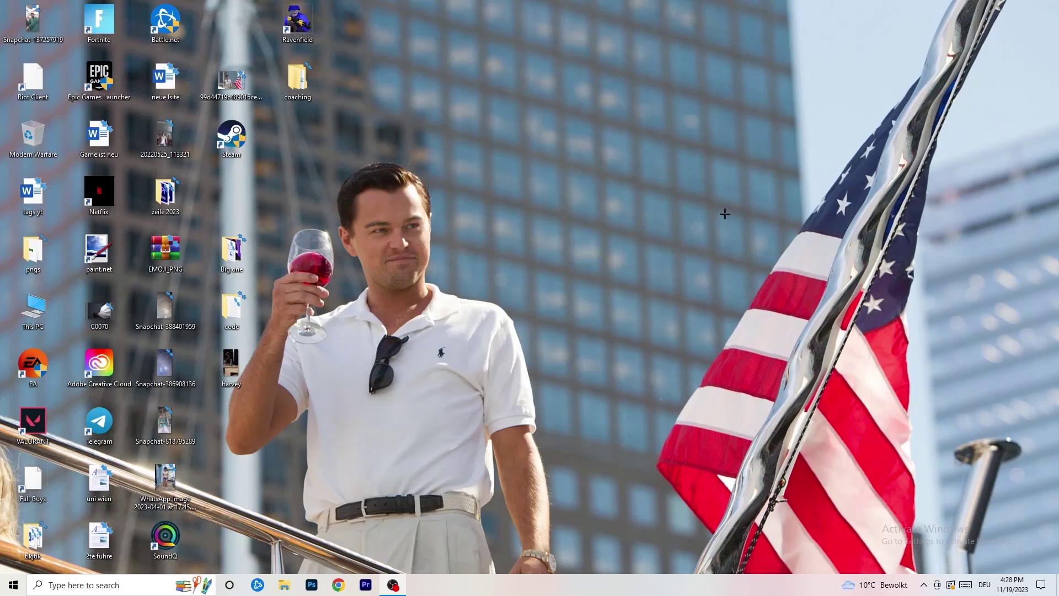
{"action": "left_click", "coordinate": [14, 585]}
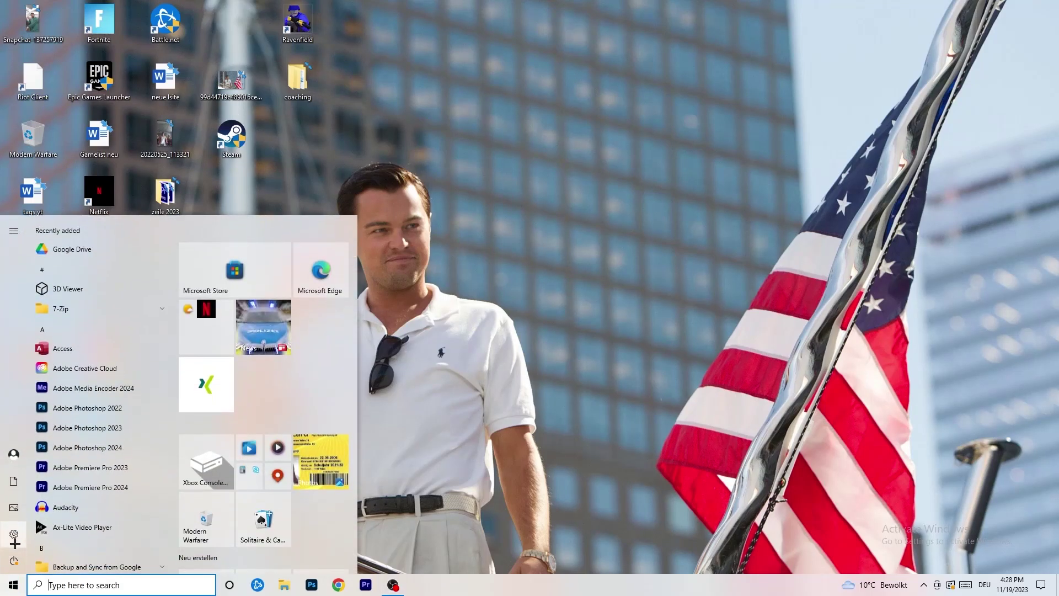
{"action": "left_click", "coordinate": [14, 540]}
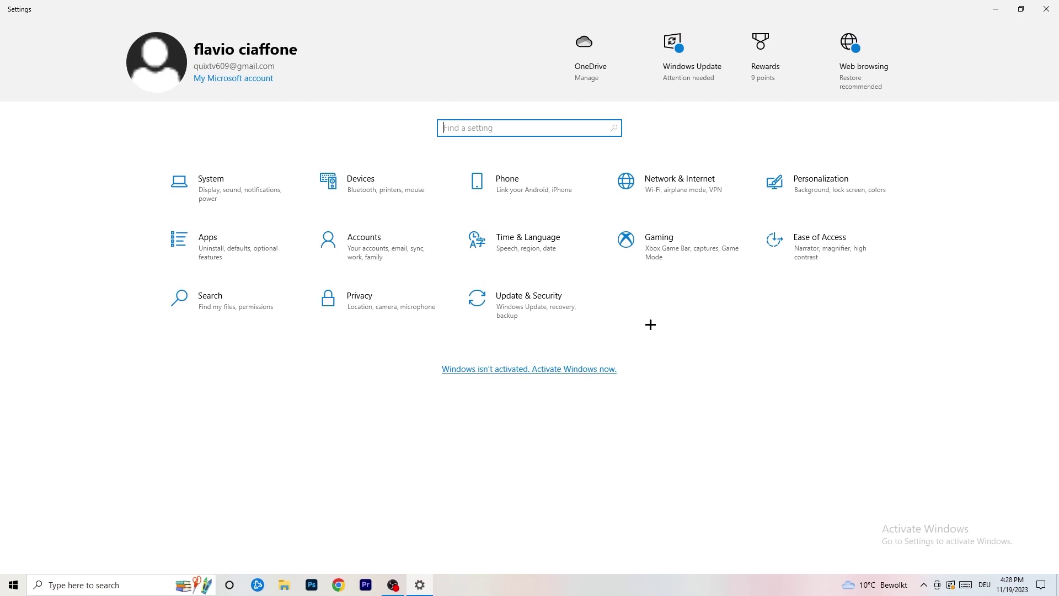
{"action": "left_click", "coordinate": [521, 305]}
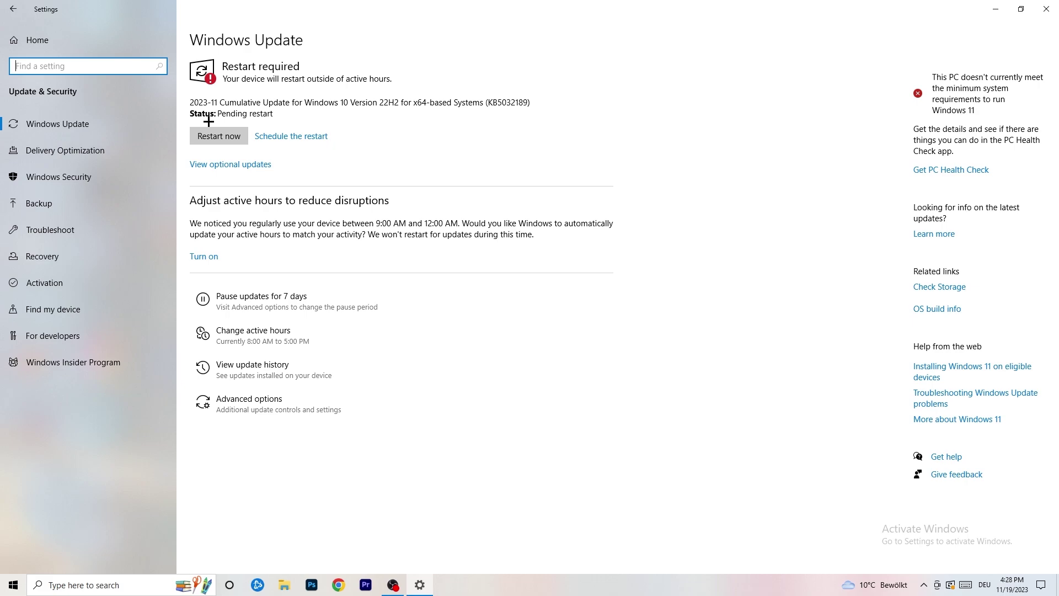
{"action": "left_click", "coordinate": [1046, 8]}
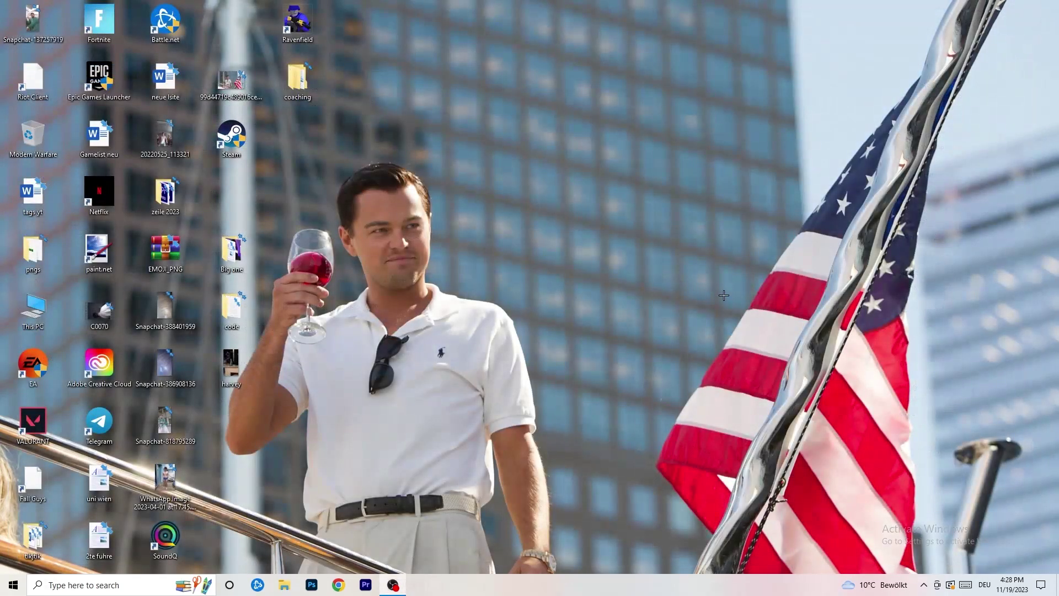